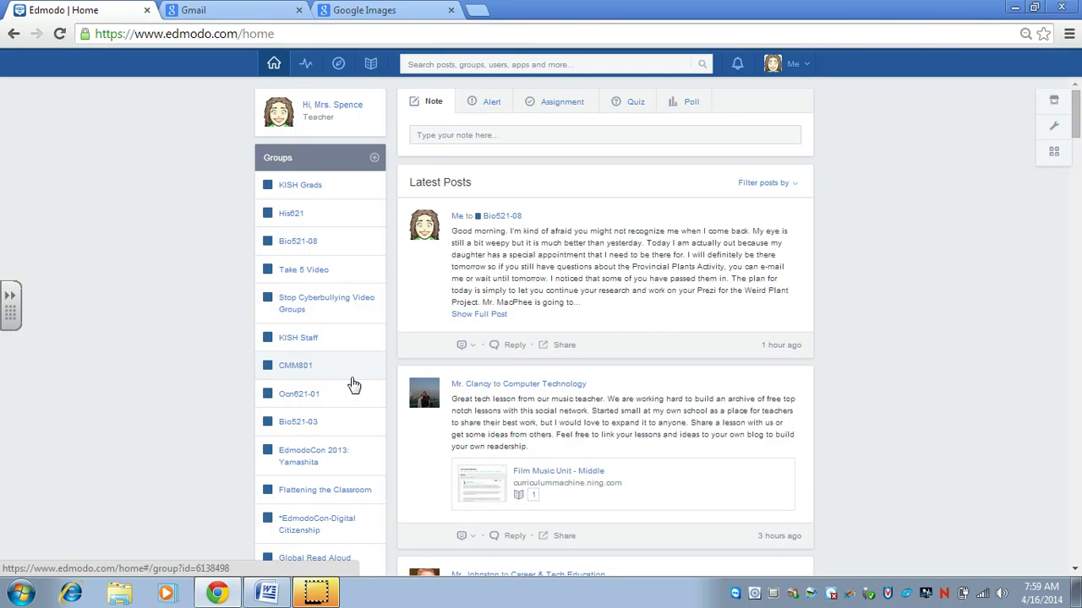
Bring up the create/join group options, then dismiss the Join Group window
left_click(375, 160)
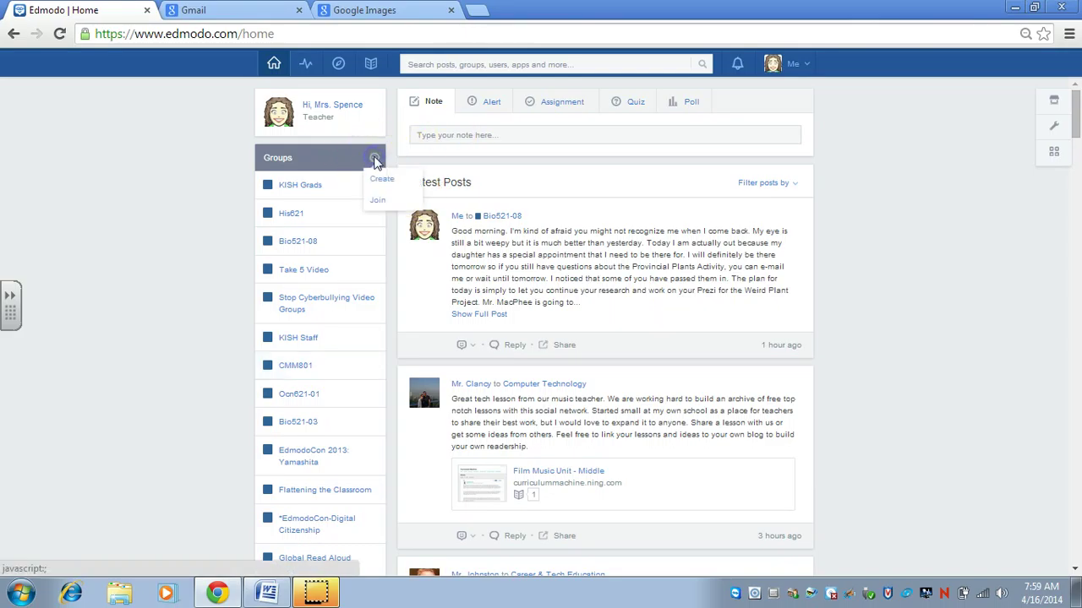
left_click(377, 200)
left_click(616, 282)
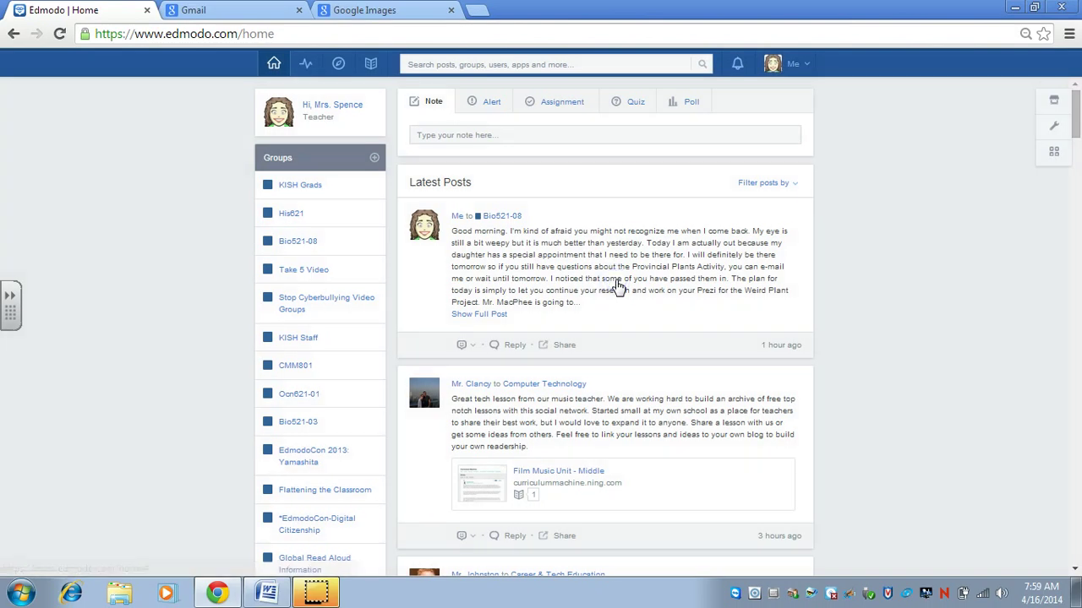
Open the KISH Grads group and follow its Local Scholarships link to the Protected: Scholarships page
left_click(309, 188)
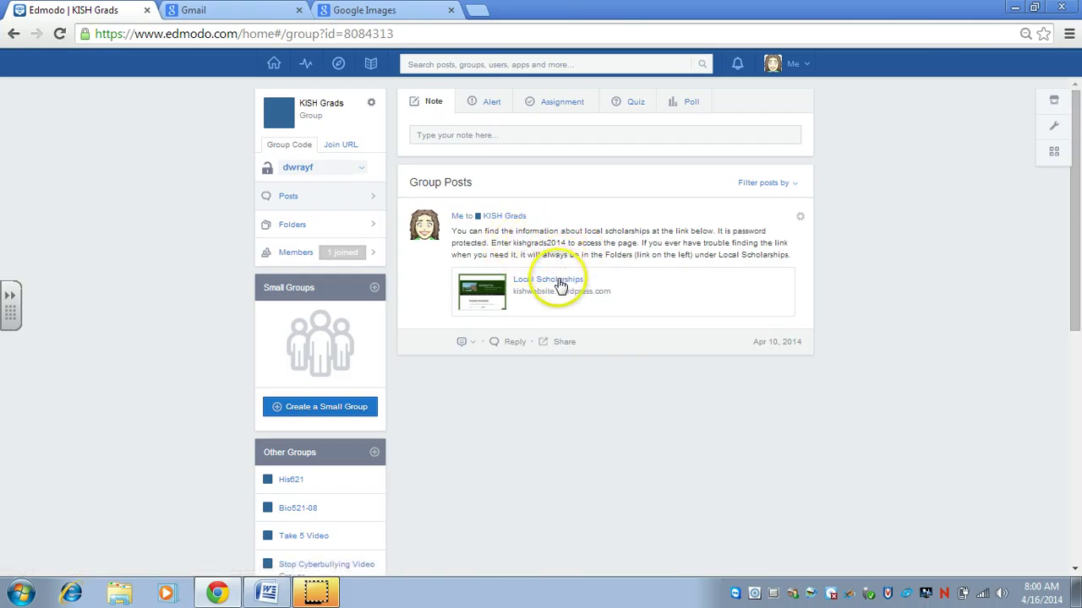
left_click(558, 280)
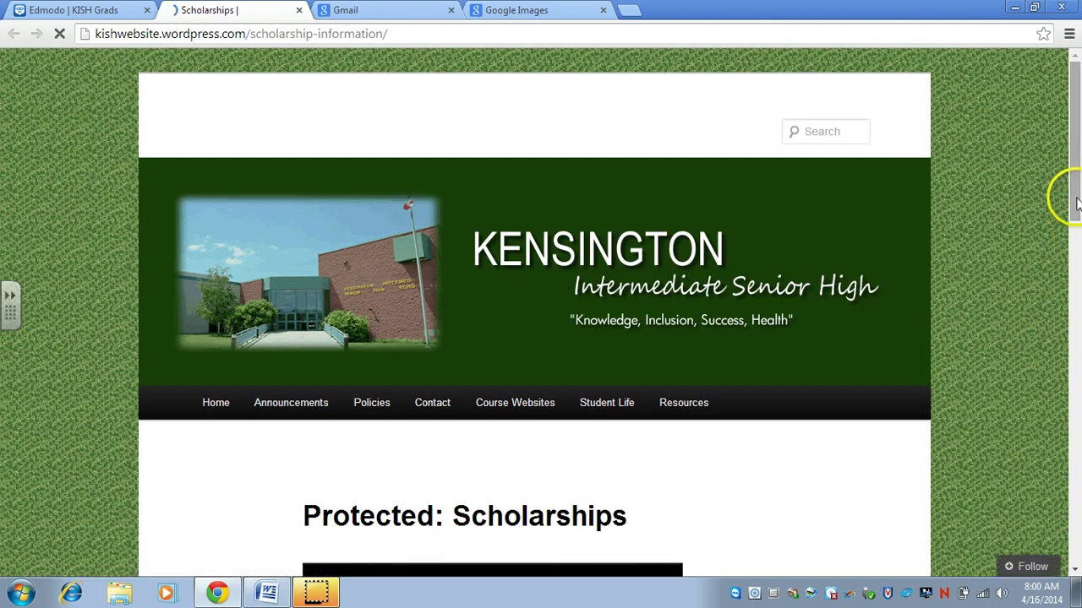
left_click_drag(1075, 203, 1077, 334)
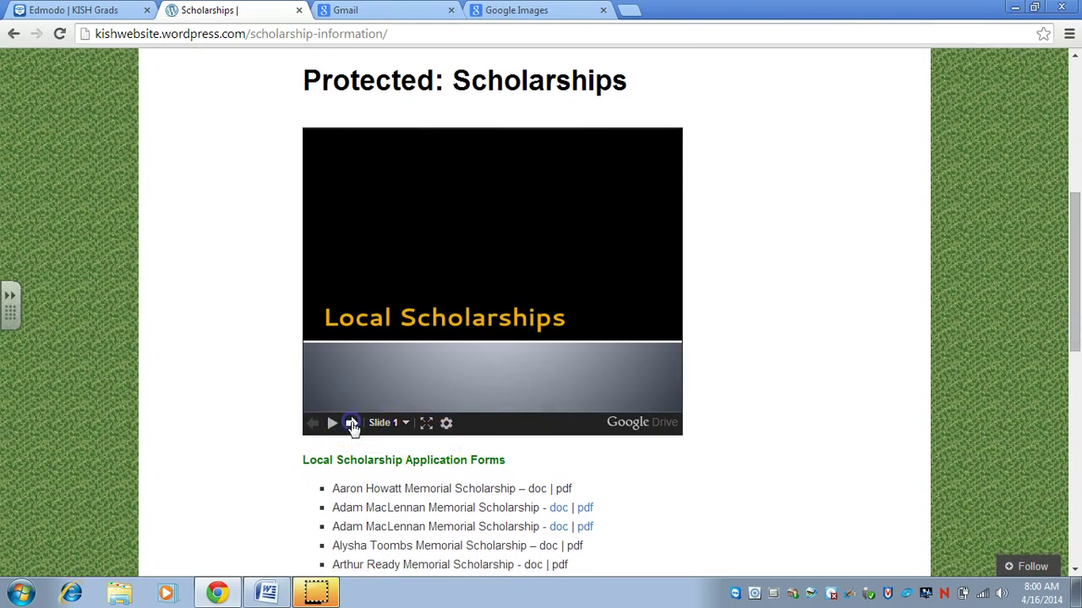
Advance the scholarship slideshow three slides, then step back to the first slide
left_click(353, 423)
left_click(352, 423)
left_click(352, 424)
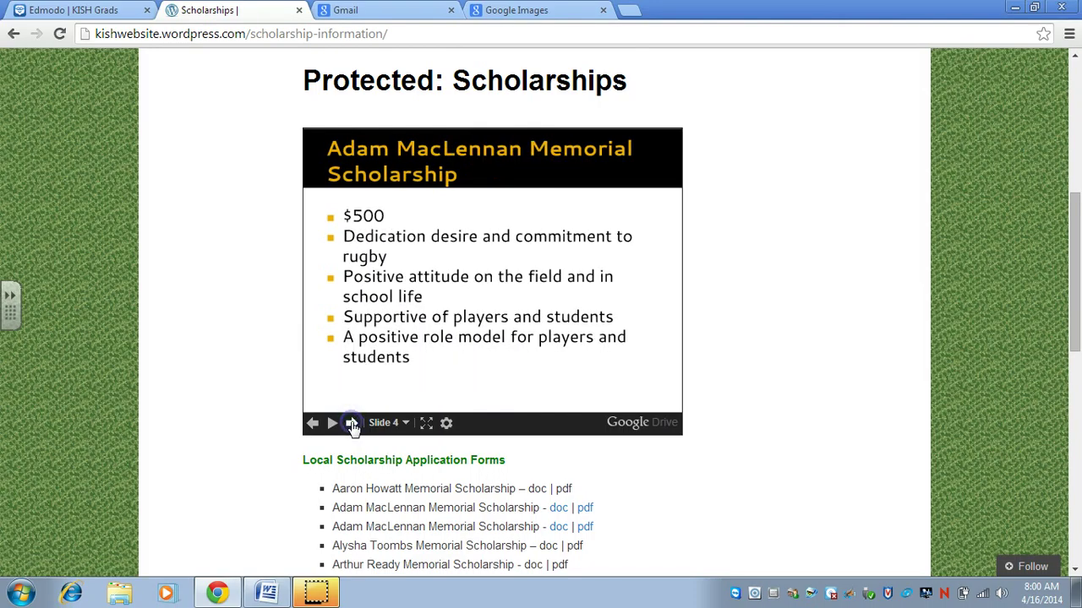
left_click(313, 422)
left_click(313, 422)
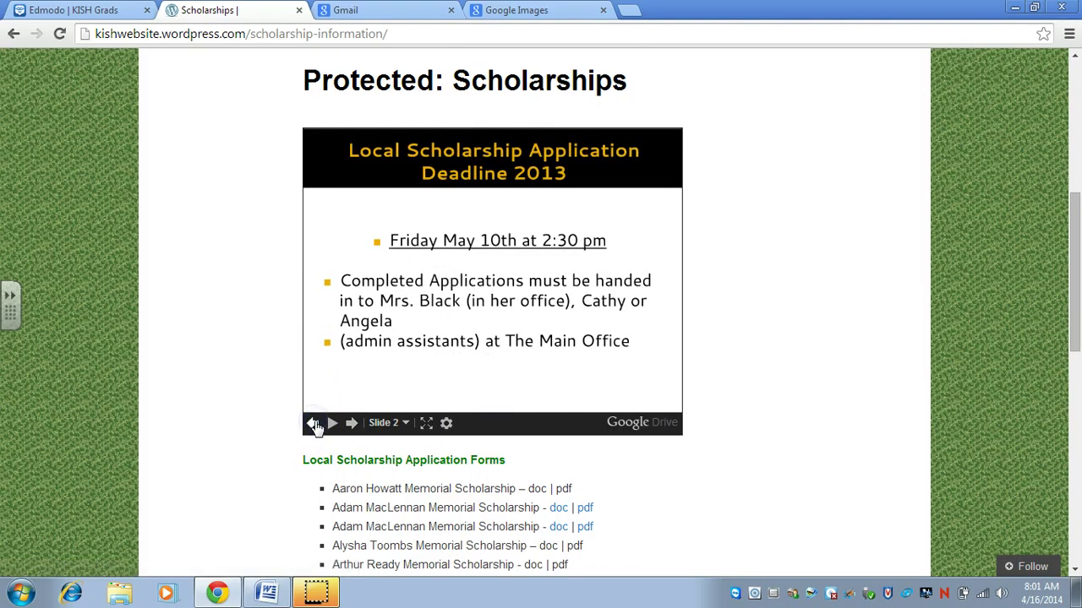
left_click(314, 422)
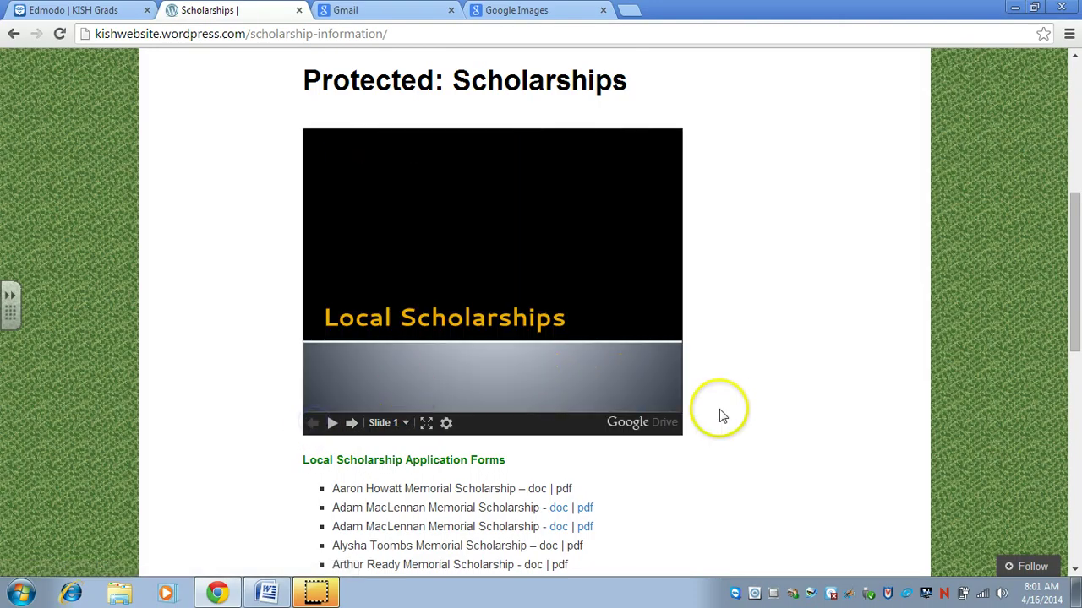
Show and close the slide list, then scroll down to the Local Scholarship Application Forms
left_click(400, 424)
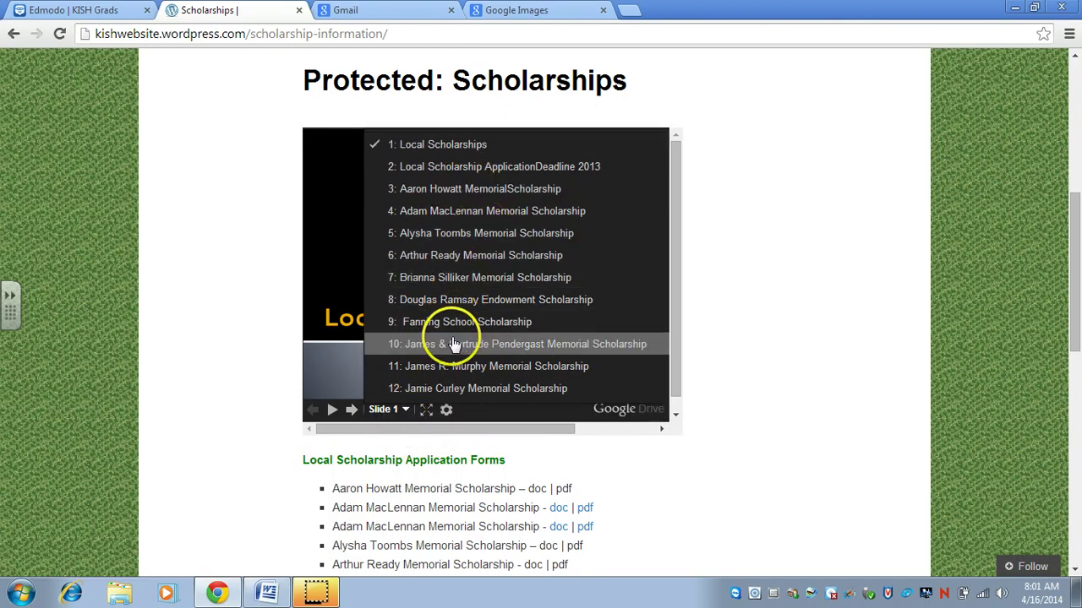
left_click(486, 417)
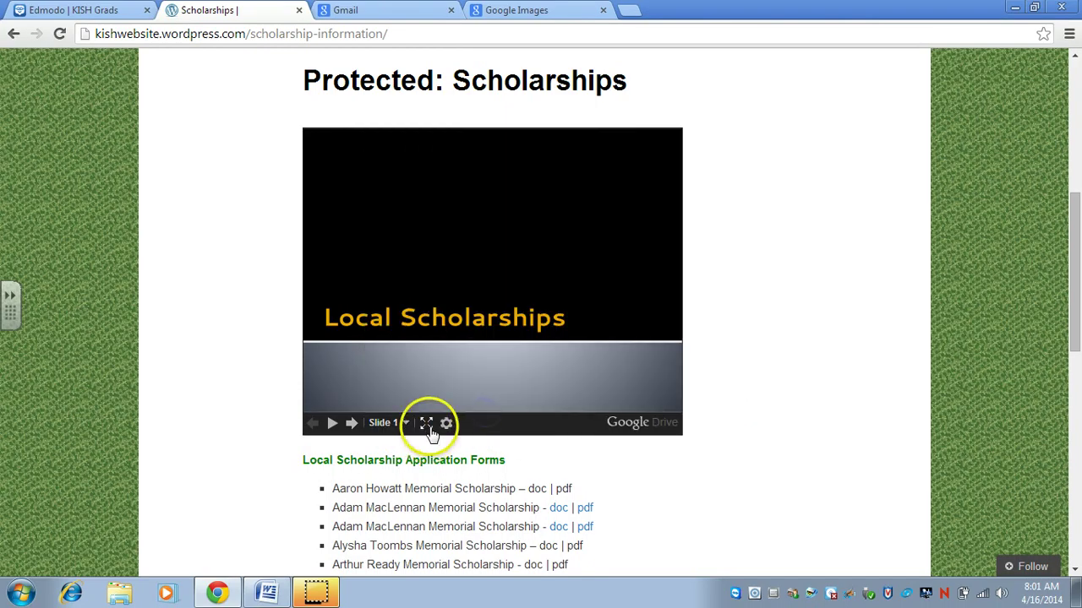
left_click_drag(1073, 222, 1075, 281)
Look over the doc and pdf application form links, then scroll back to the page top
left_click(651, 328)
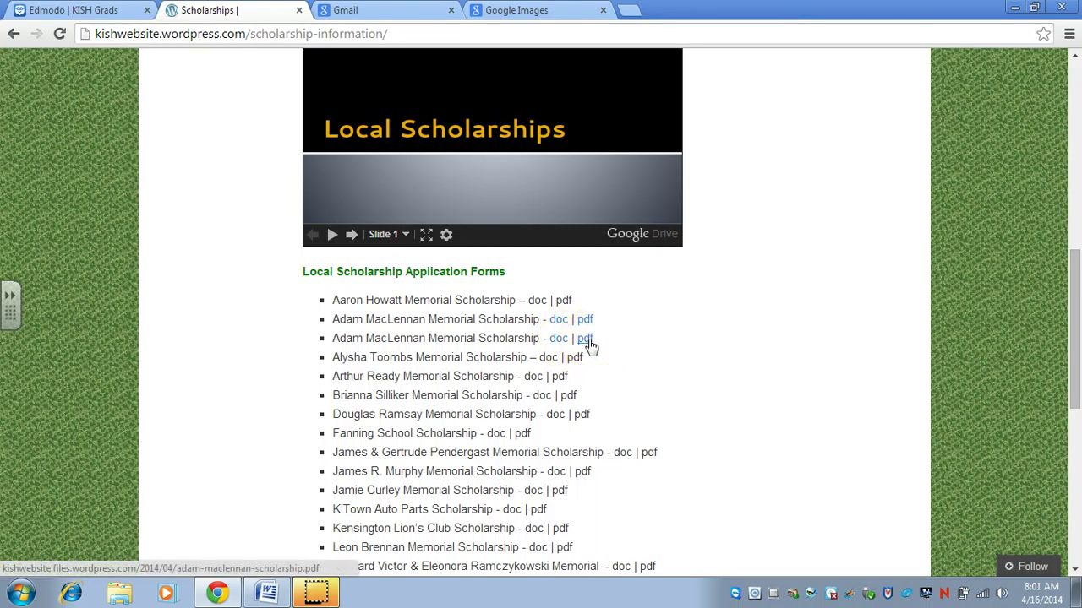
left_click_drag(1077, 295, 1076, 76)
Back in the KISH Grads group, switch the new post type to Alert, then Assignment
left_click(85, 12)
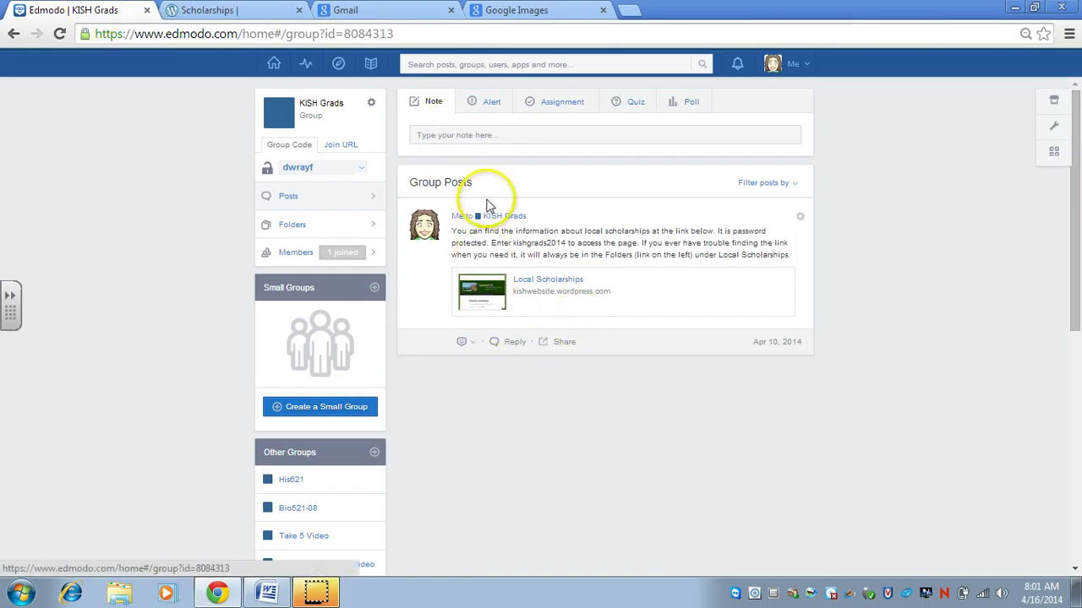
left_click(494, 103)
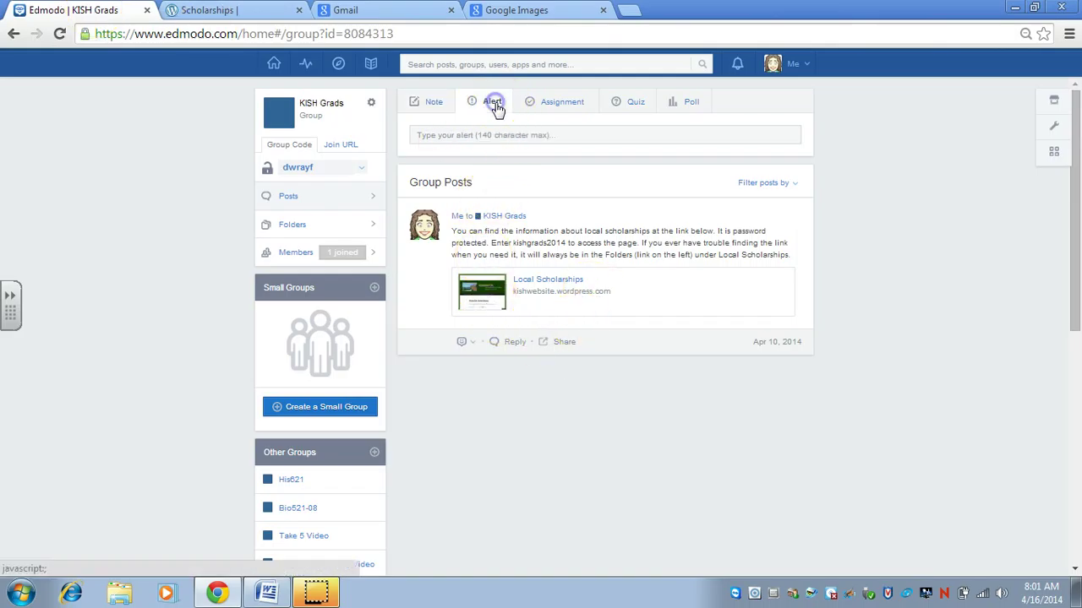
left_click(573, 106)
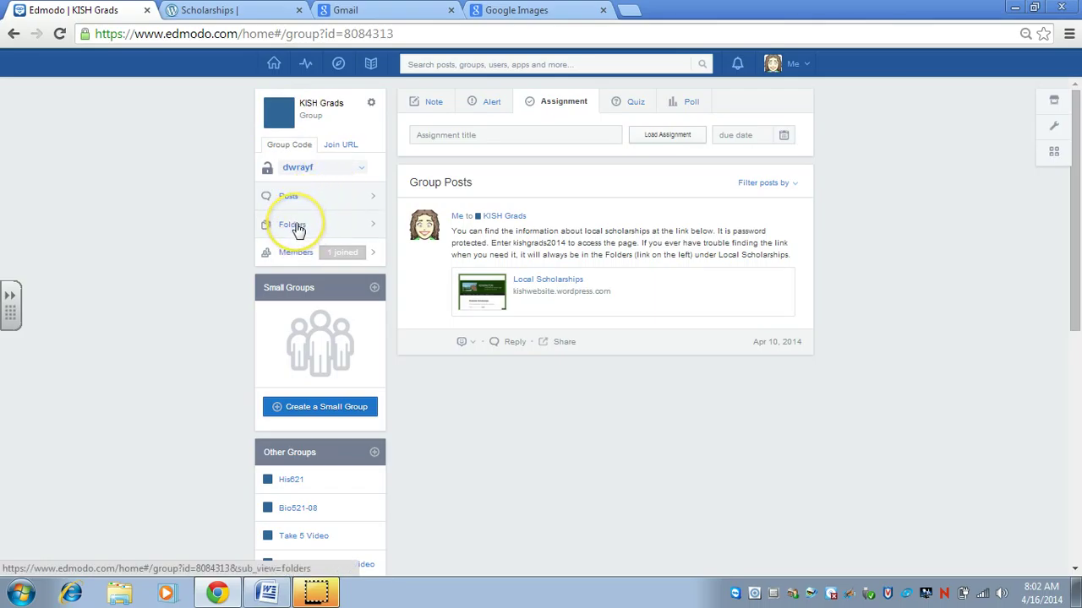
Show the group's folders and open UPEI to list its homepage, admission and application links
left_click(296, 226)
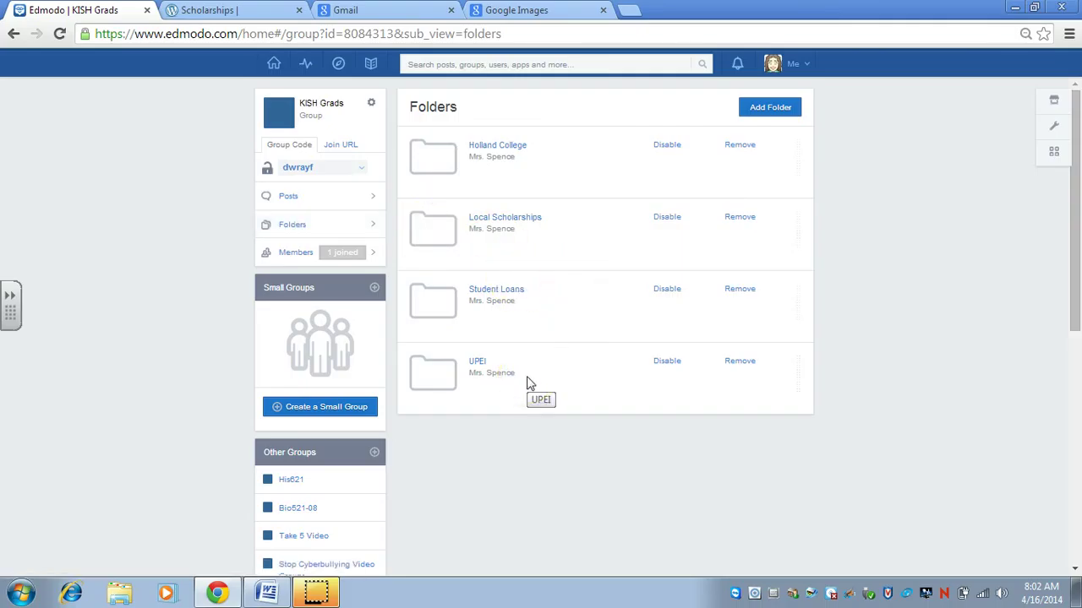
left_click_drag(517, 382, 479, 365)
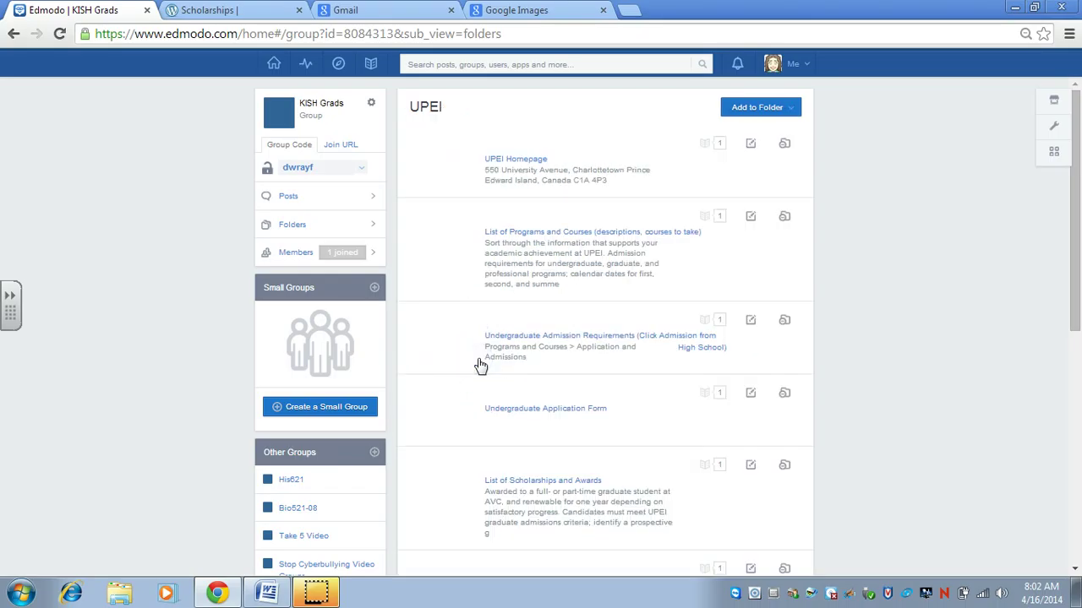
left_click(666, 194)
left_click(546, 166)
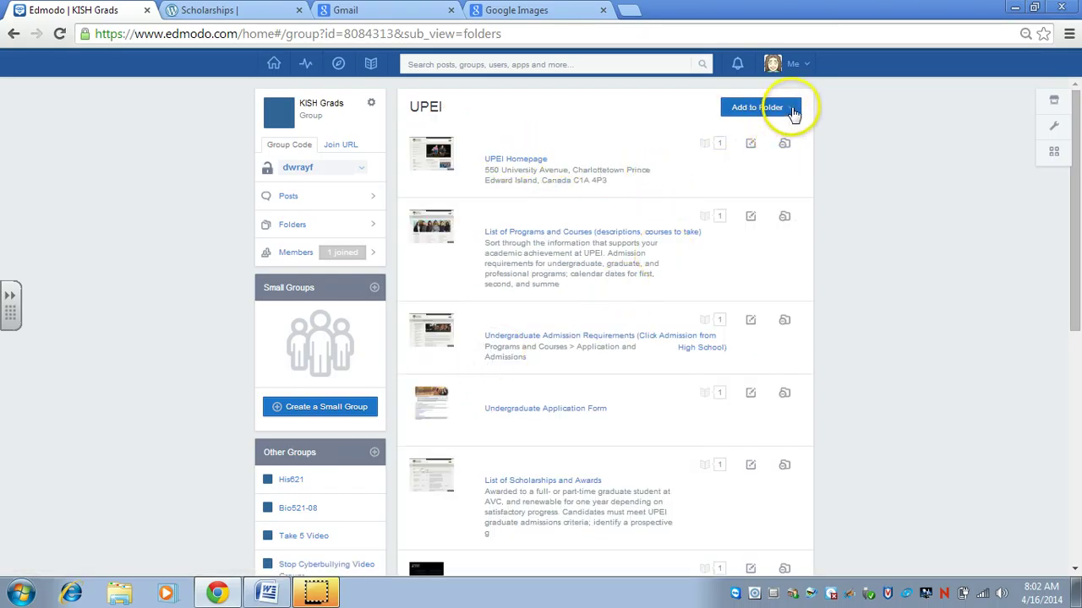
left_click(792, 112)
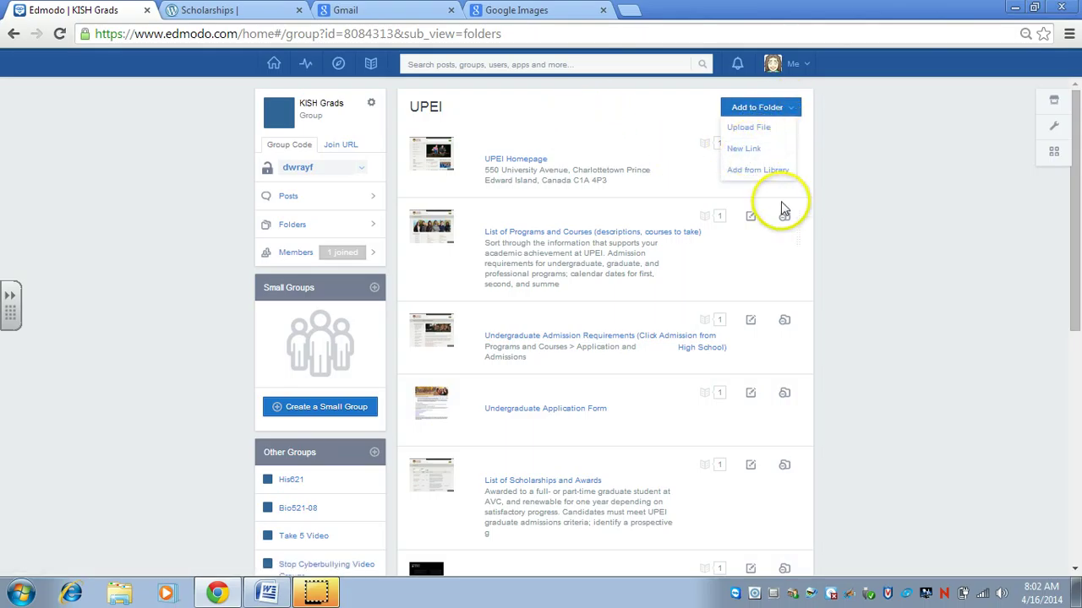
left_click(745, 148)
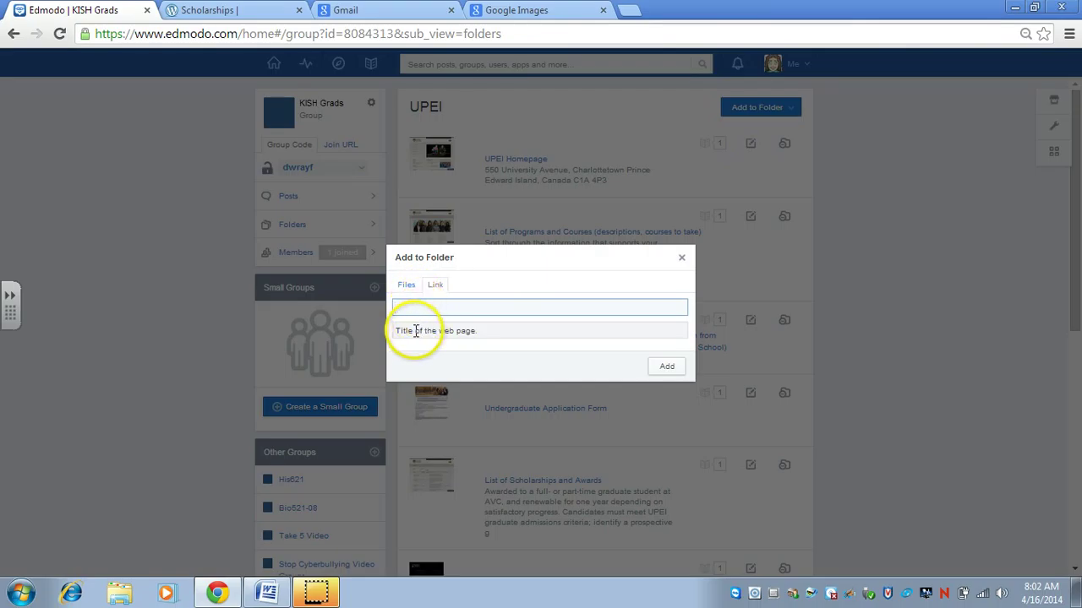
left_click(415, 330)
left_click(416, 331)
left_click(681, 256)
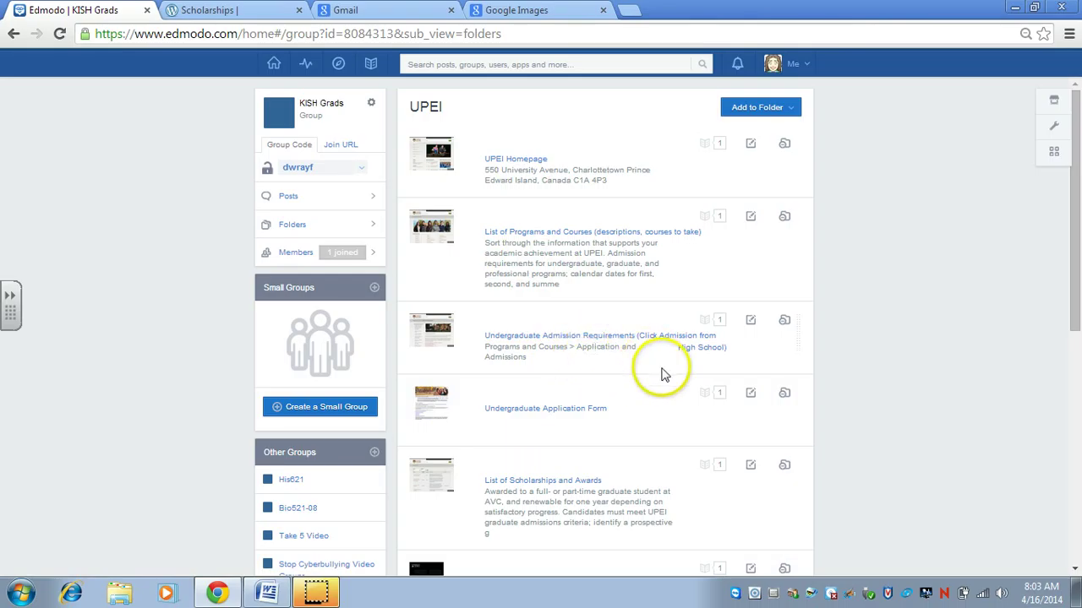
left_click_drag(1072, 200, 1071, 300)
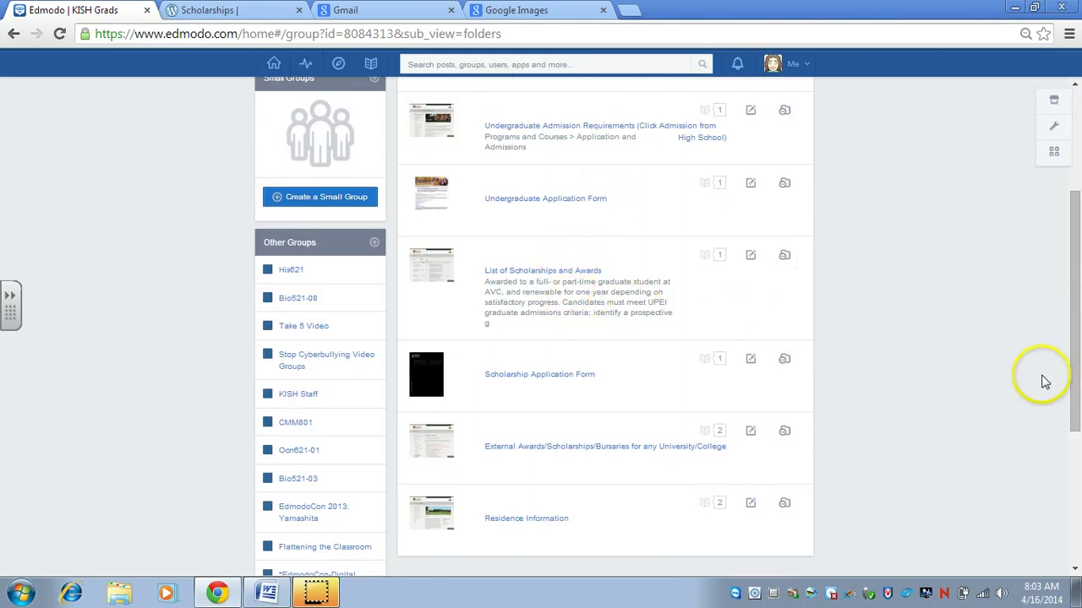
left_click_drag(1065, 331, 1075, 384)
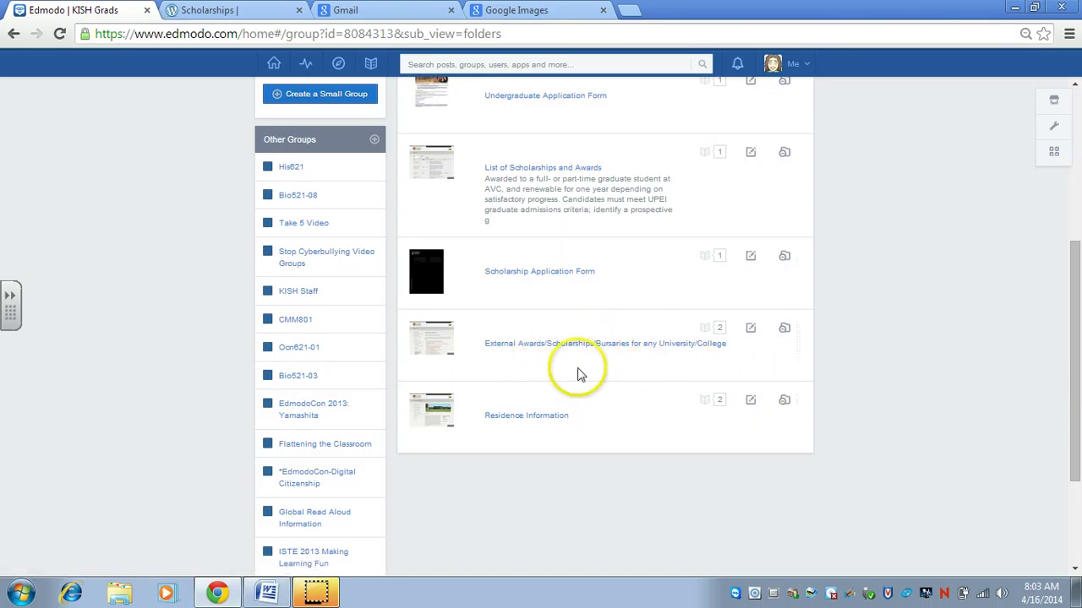
left_click_drag(1070, 363, 1077, 203)
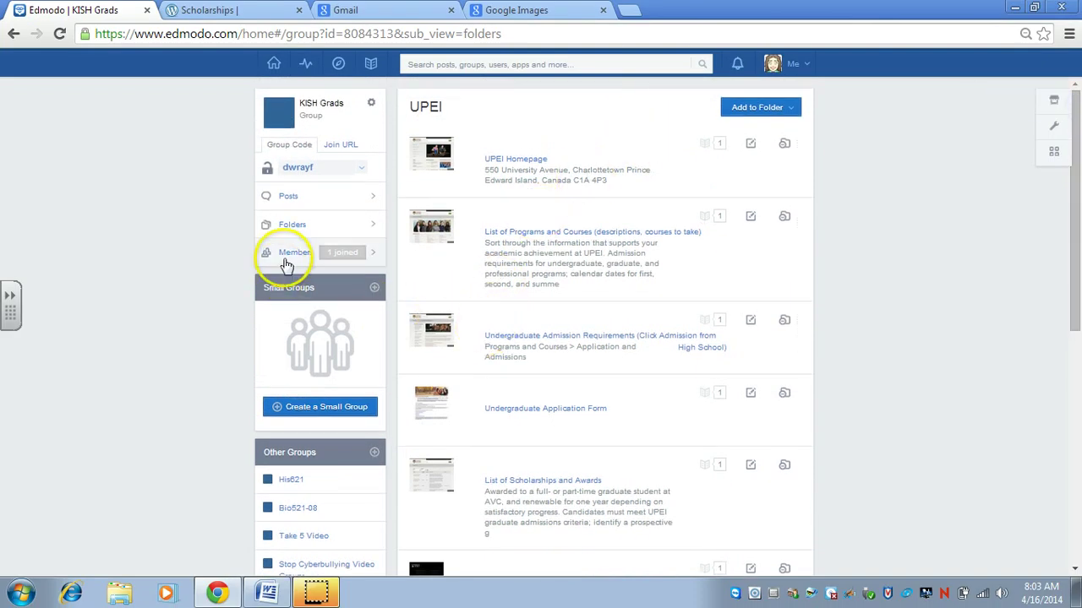
Return to the folders list: Holland College, Local Scholarships, Student Loans and UPEI
left_click(282, 226)
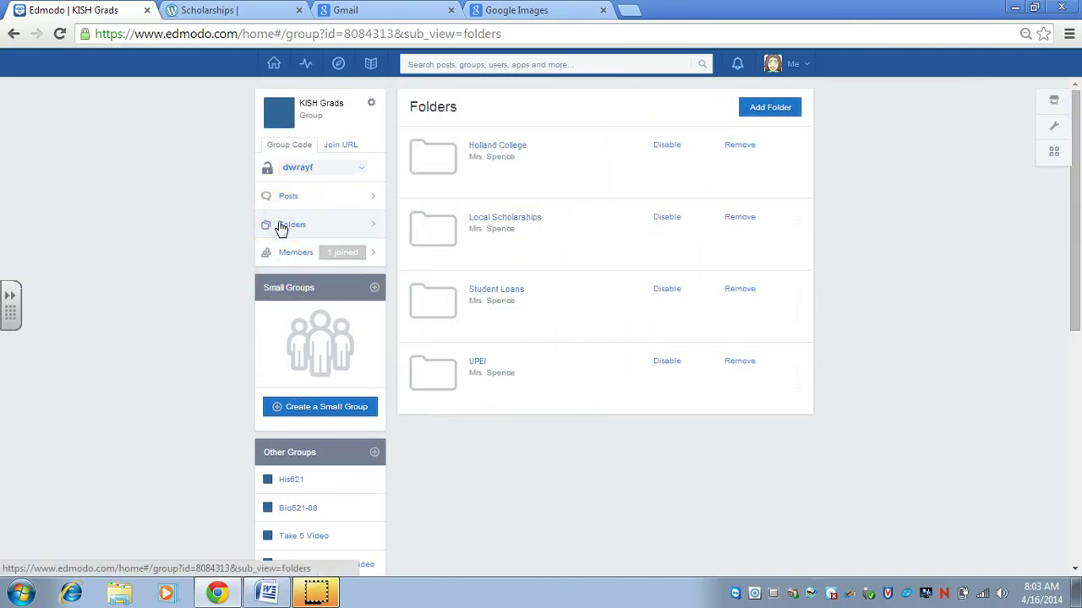